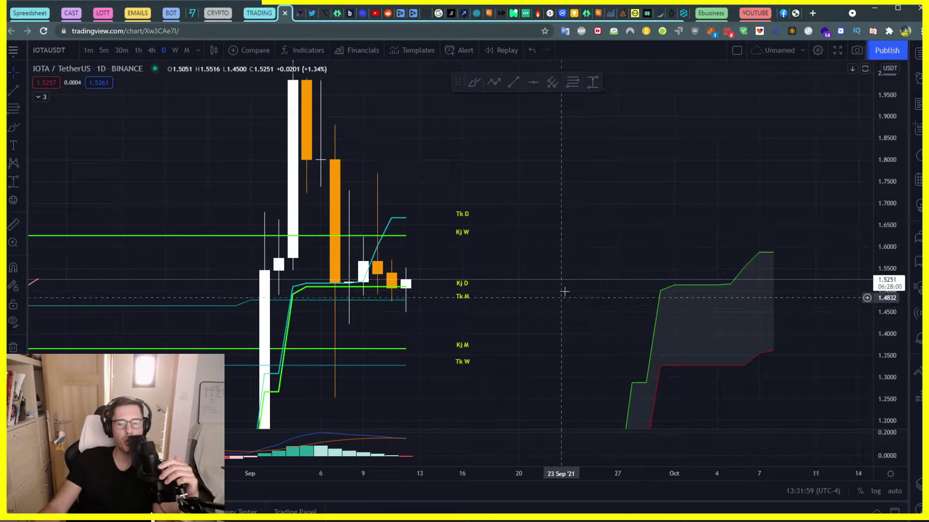
- Draw a path arrow from the latest daily candle up to the Tk D level, ending around 19 September
{"action": "scroll", "coordinate": [536, 272], "scroll_direction": "up", "scroll_amount": 5}
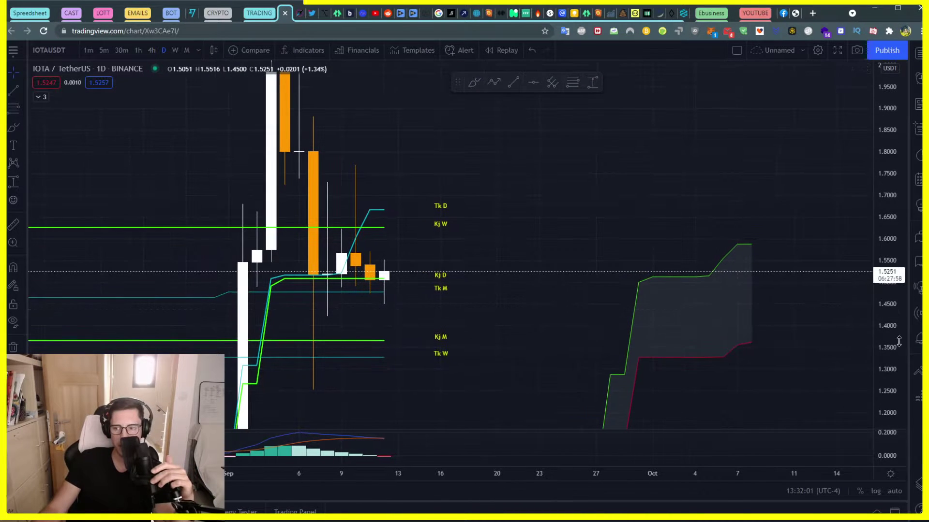
{"action": "scroll", "coordinate": [447, 340], "scroll_direction": "left", "scroll_amount": 5}
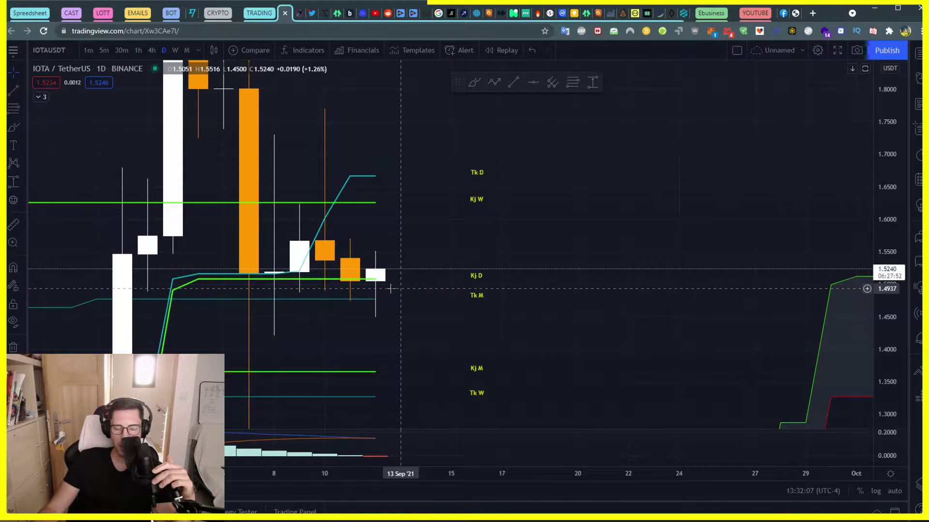
{"action": "scroll", "coordinate": [381, 290], "scroll_direction": "down", "scroll_amount": 2}
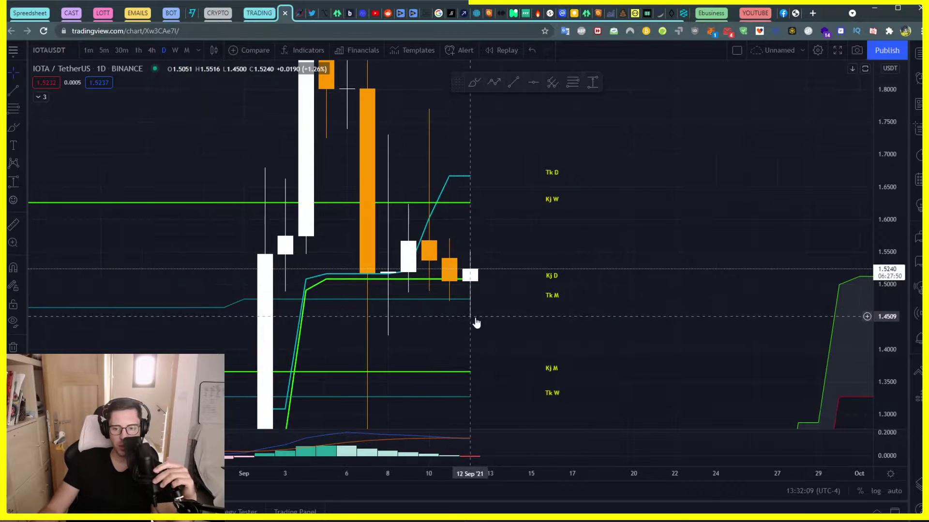
{"action": "left_click_drag", "start_coordinate": [508, 317], "coordinate": [426, 318]}
{"action": "scroll", "coordinate": [506, 296], "scroll_direction": "up", "scroll_amount": 2}
{"action": "left_click_drag", "start_coordinate": [502, 294], "coordinate": [621, 289]}
{"action": "left_click", "coordinate": [493, 82]}
{"action": "left_click", "coordinate": [408, 265]}
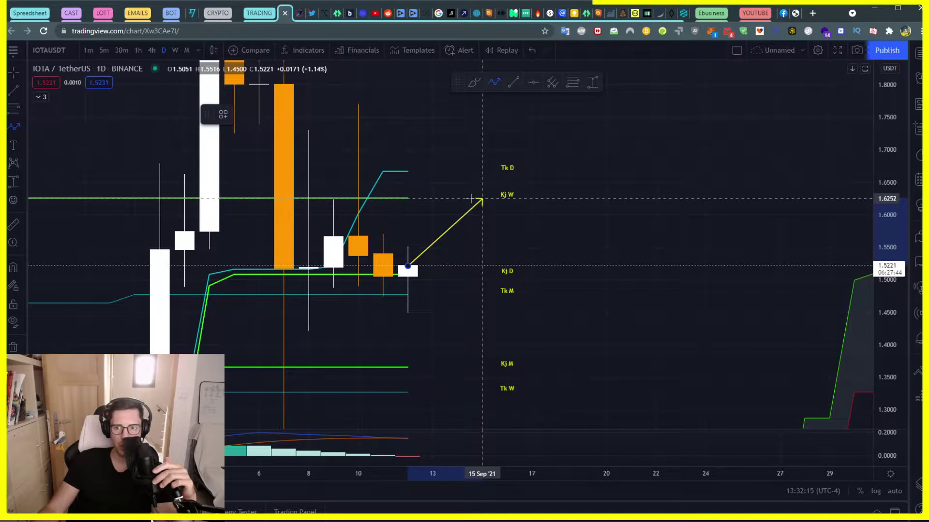
{"action": "left_click", "coordinate": [581, 171]}
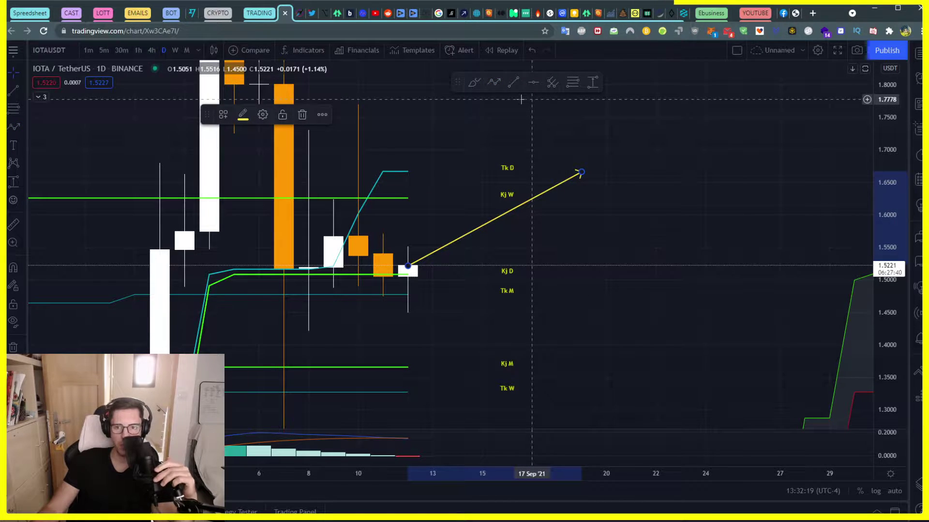
- Draw a second path arrow from just beside the latest candle down to the Kj M level, ending around 14 September
{"action": "left_click", "coordinate": [494, 82]}
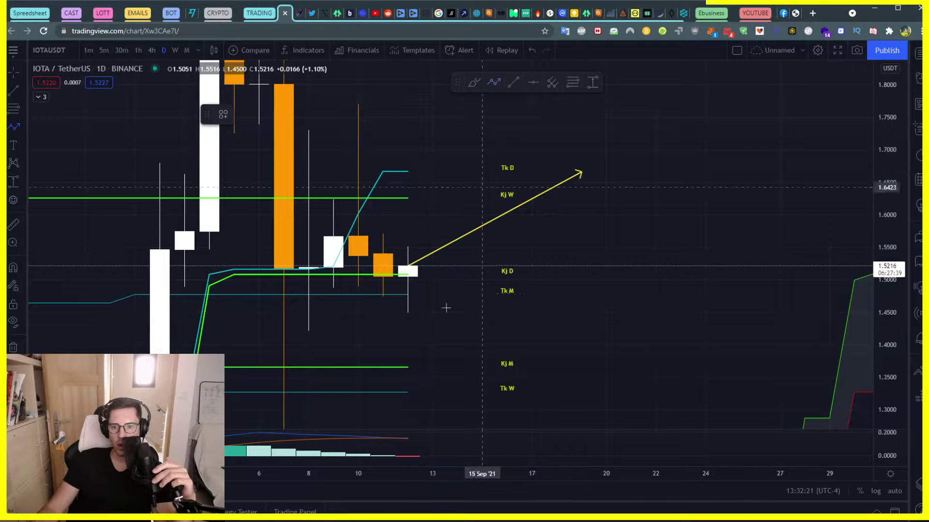
{"action": "left_click", "coordinate": [433, 266]}
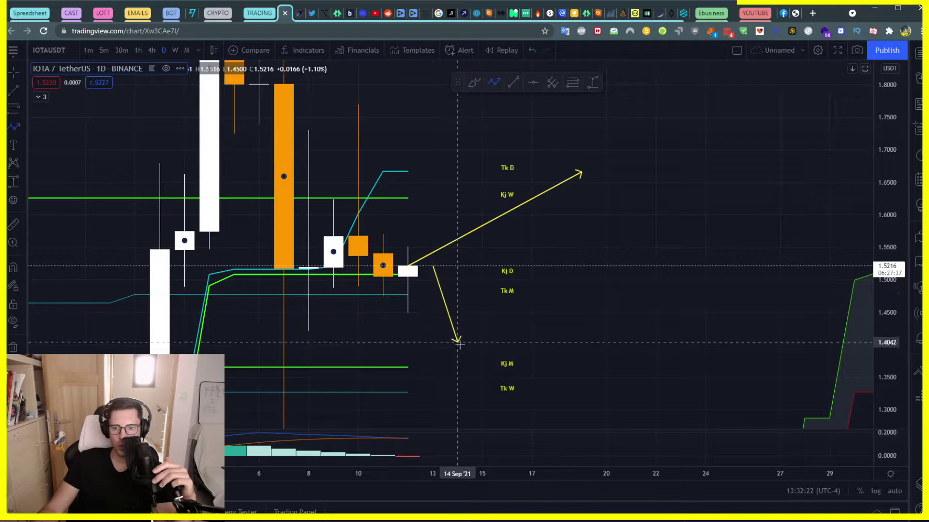
{"action": "left_click", "coordinate": [460, 368]}
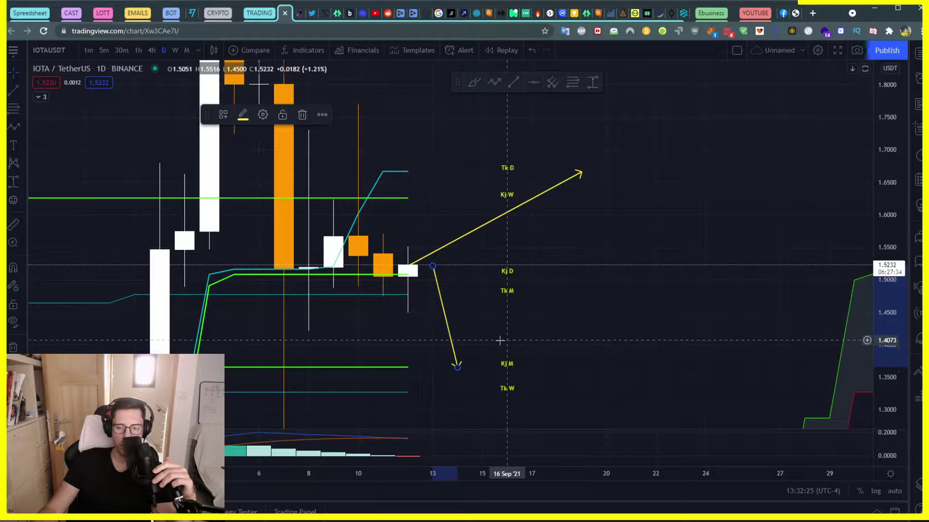
{"action": "left_click", "coordinate": [16, 75]}
- Examine the projected daily Ichimoku cloud in early October relative to the current price and the two arrows
{"action": "left_click_drag", "start_coordinate": [621, 322], "coordinate": [298, 321]}
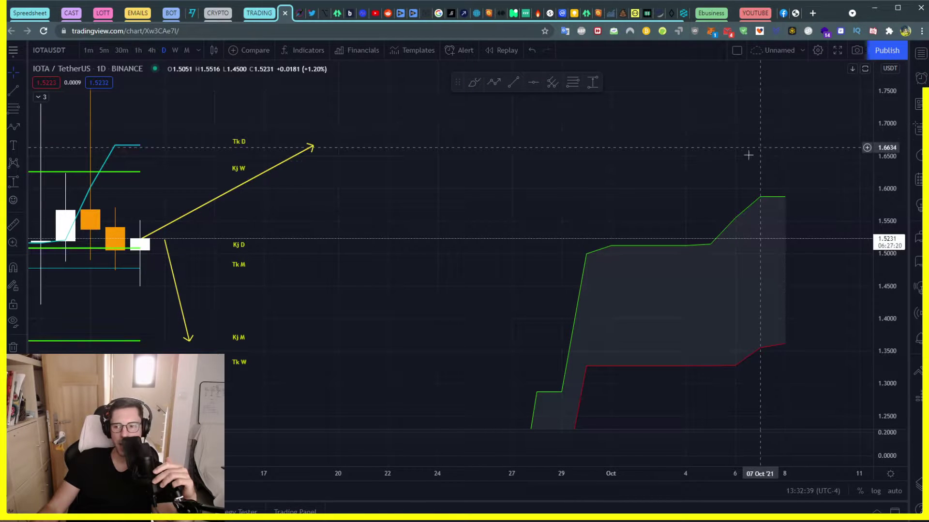
{"action": "left_click_drag", "start_coordinate": [716, 176], "coordinate": [580, 180]}
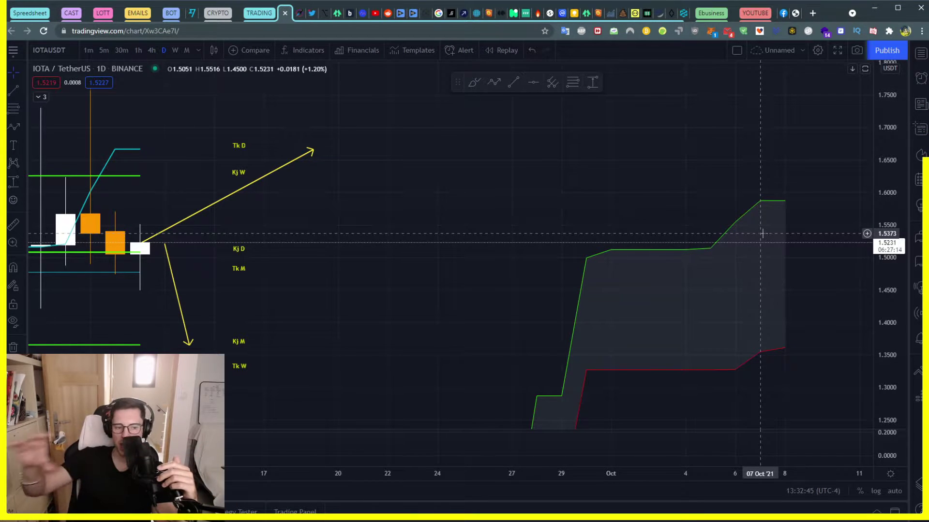
{"action": "scroll", "coordinate": [769, 249], "scroll_direction": "down", "scroll_amount": 2}
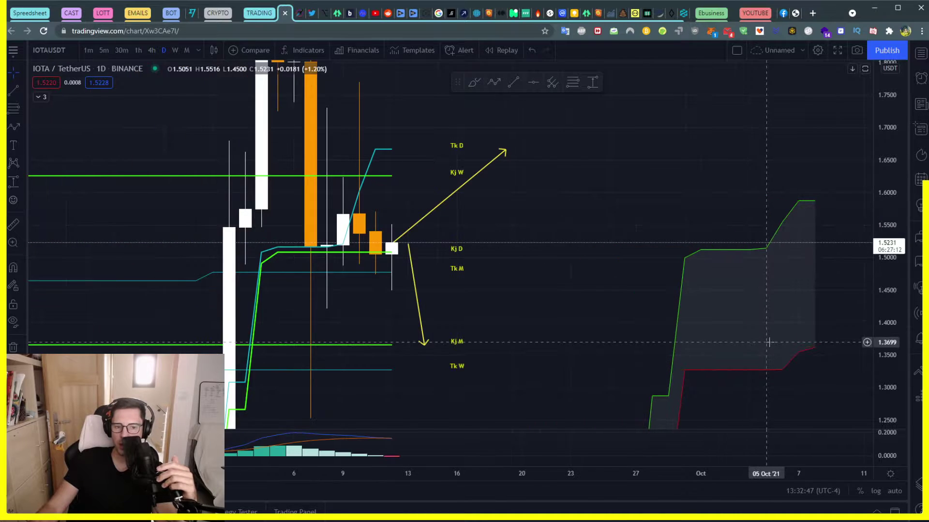
{"action": "scroll", "coordinate": [491, 259], "scroll_direction": "up", "scroll_amount": 1}
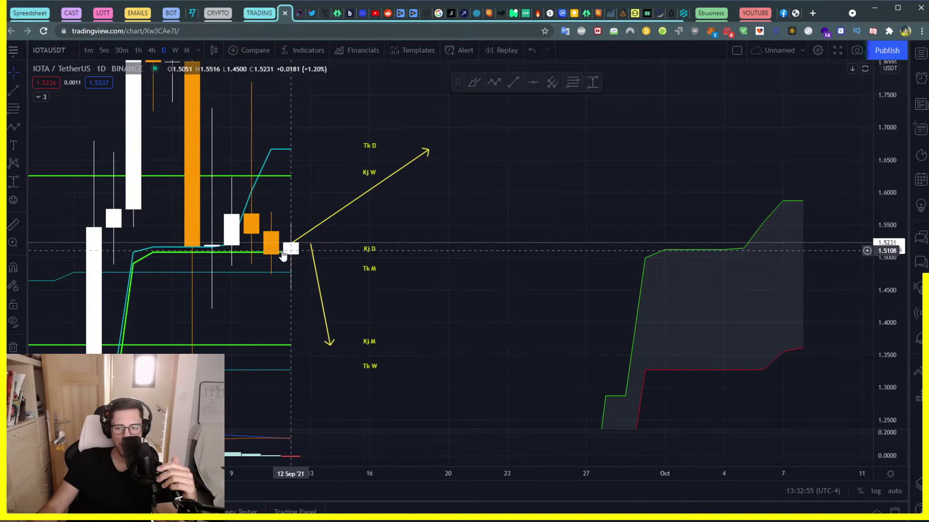
{"action": "scroll", "coordinate": [304, 251], "scroll_direction": "down", "scroll_amount": 3}
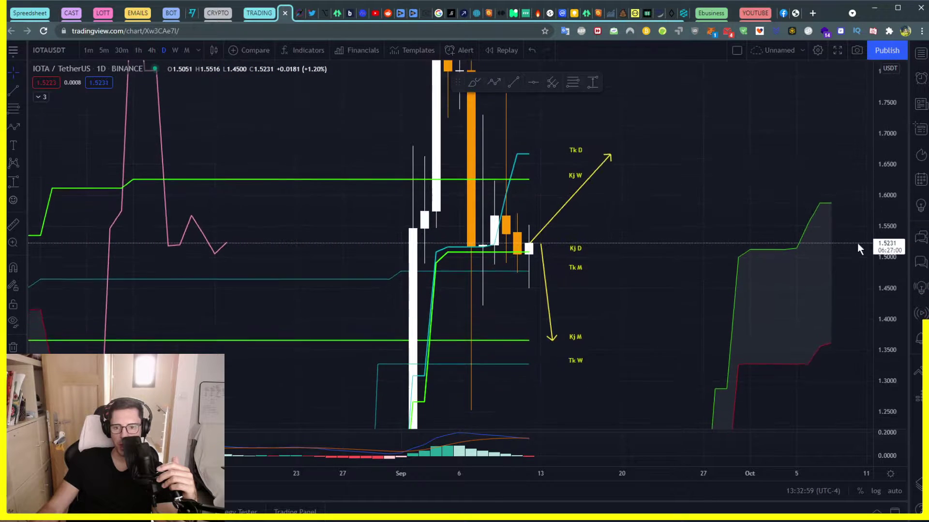
{"action": "scroll", "coordinate": [791, 248], "scroll_direction": "down", "scroll_amount": 2}
{"action": "left_click_drag", "start_coordinate": [791, 248], "coordinate": [691, 263]}
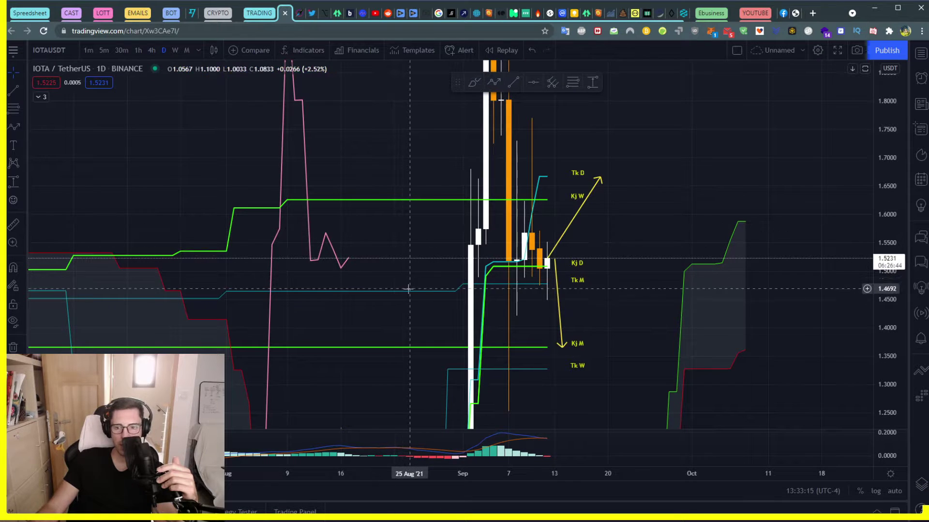
- Draw a path arrow from the end of the pink lagging span up to the Kj W line and down to the Tk M line
{"action": "left_click_drag", "start_coordinate": [405, 297], "coordinate": [270, 271]}
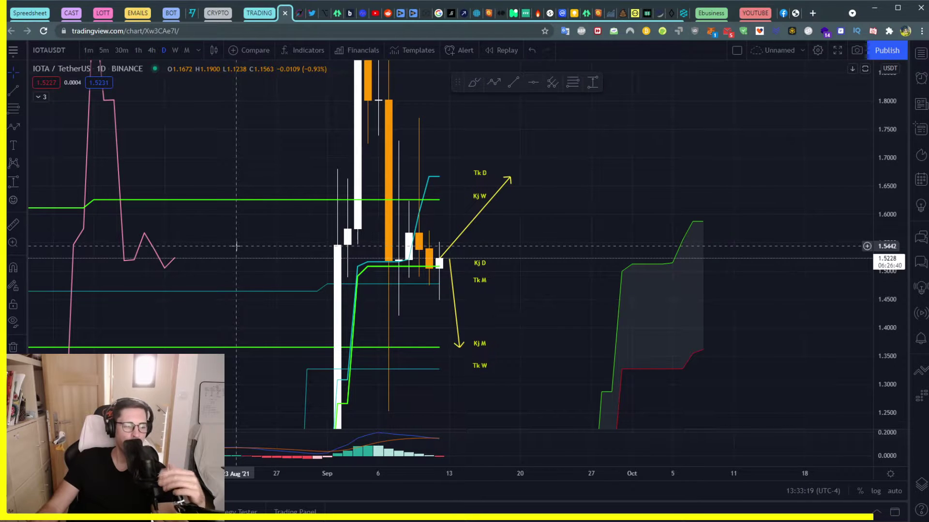
{"action": "left_click_drag", "start_coordinate": [236, 247], "coordinate": [255, 248]}
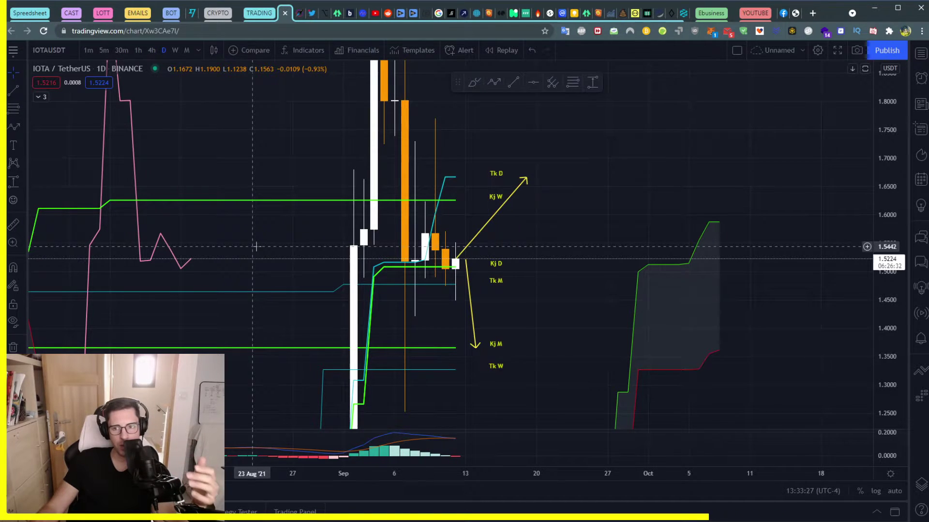
{"action": "left_click_drag", "start_coordinate": [259, 245], "coordinate": [277, 227]}
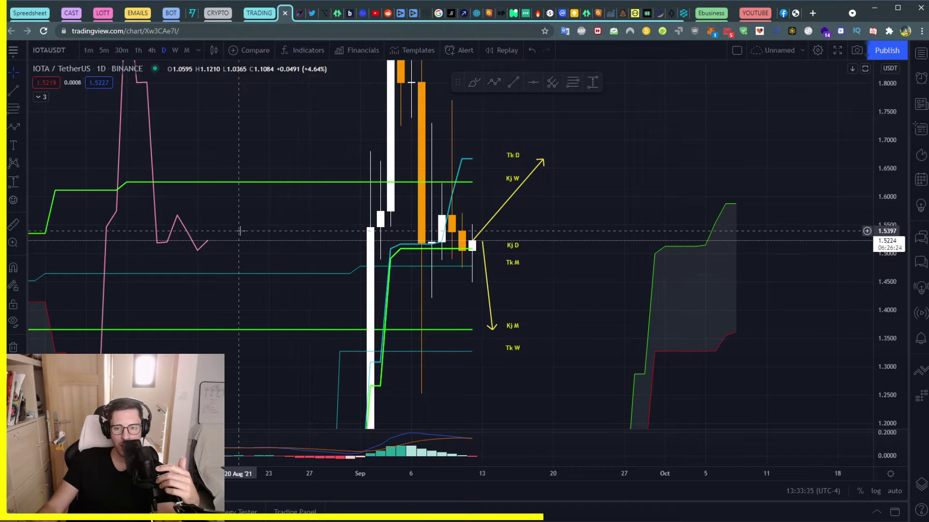
{"action": "left_click", "coordinate": [494, 83]}
{"action": "left_click_drag", "start_coordinate": [207, 240], "coordinate": [267, 183]}
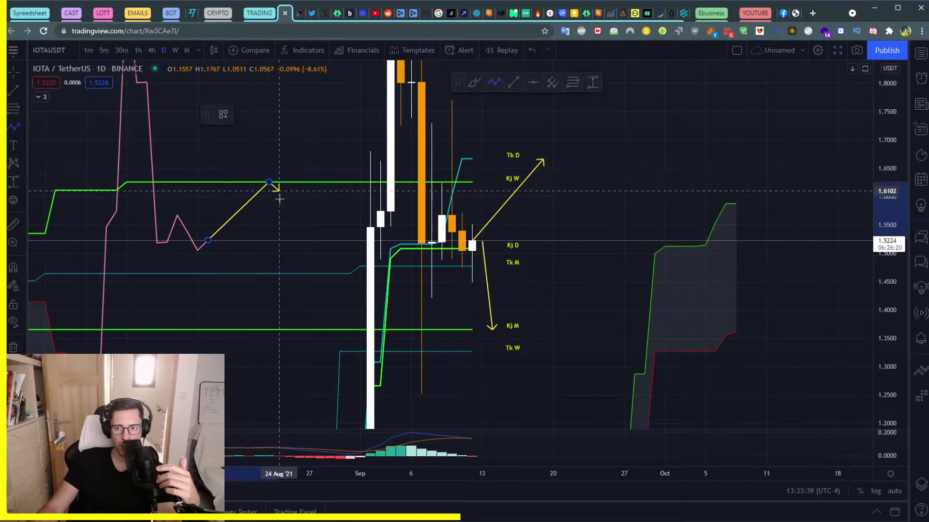
{"action": "double_click", "coordinate": [342, 273]}
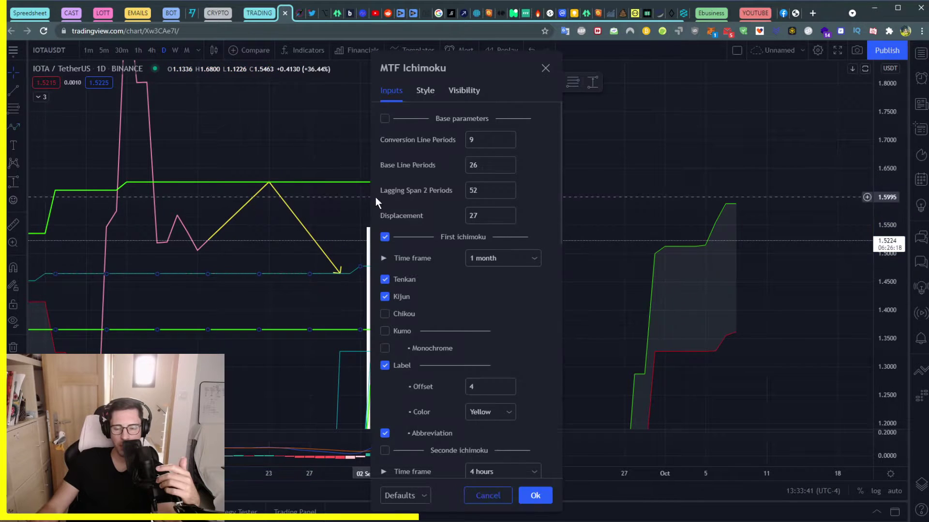
{"action": "left_click", "coordinate": [247, 177]}
- Switch the IOTA/USDT chart to the 4-hour timeframe and focus on the latest candles and projected cloud
{"action": "left_click", "coordinate": [151, 50]}
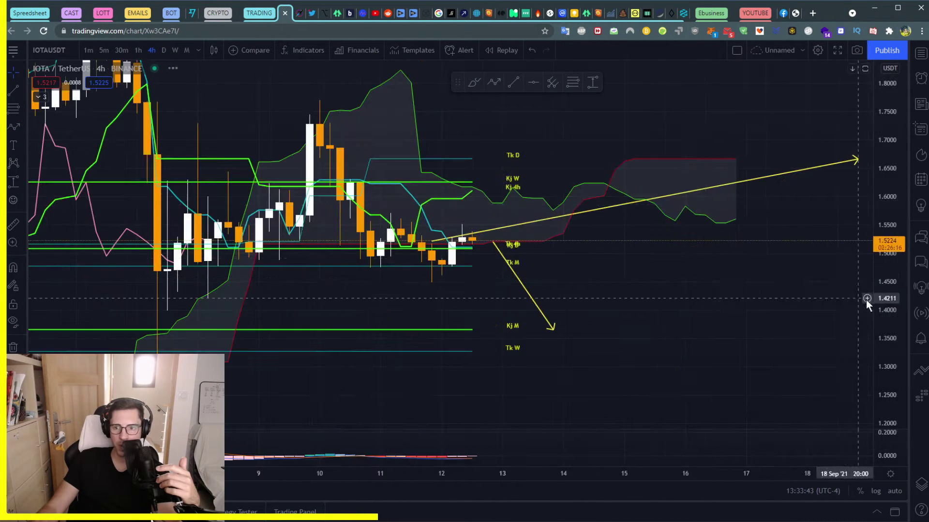
{"action": "scroll", "coordinate": [774, 218], "scroll_direction": "up", "scroll_amount": 3}
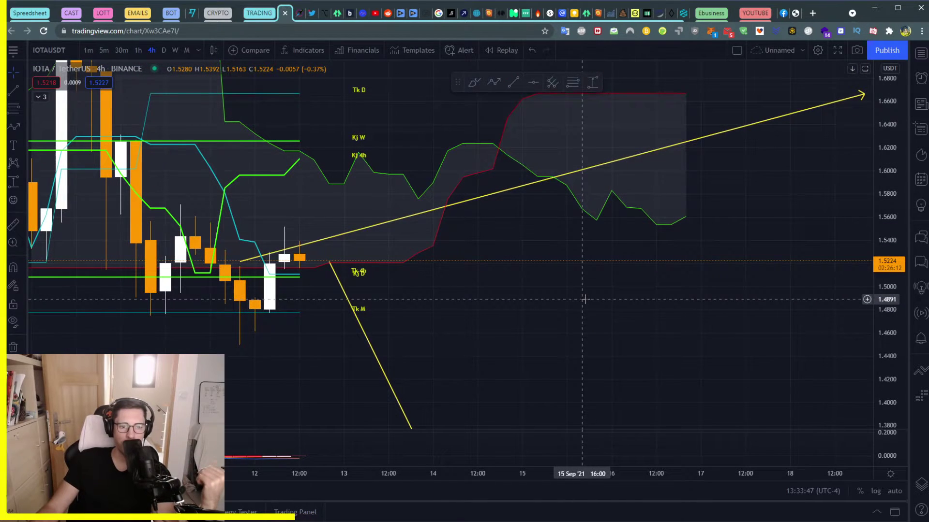
{"action": "left_click_drag", "start_coordinate": [587, 301], "coordinate": [621, 307]}
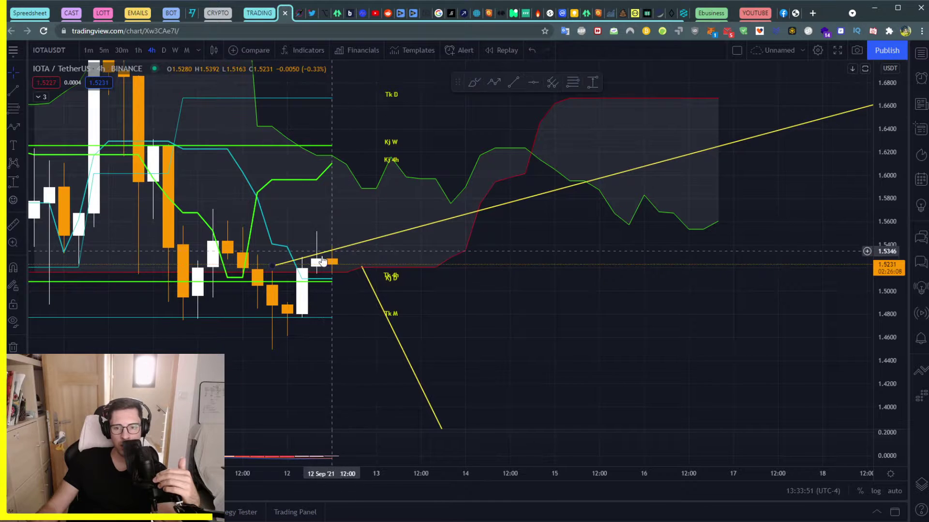
- Delete both yellow projection arrows starting near the latest candles and compare the 4-hour chart with the daily timeframe
{"action": "left_click", "coordinate": [364, 241]}
{"action": "key", "text": "Delete"}
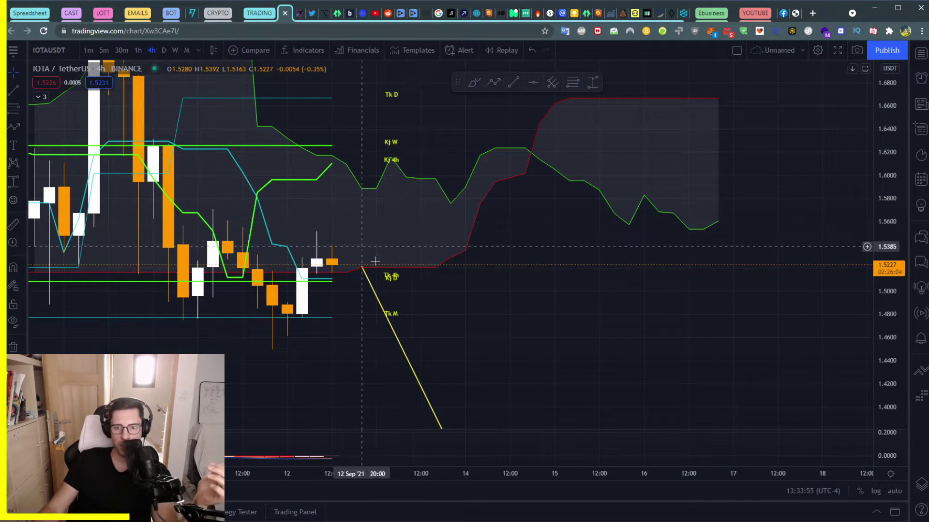
{"action": "left_click", "coordinate": [371, 284]}
{"action": "key", "text": "Delete"}
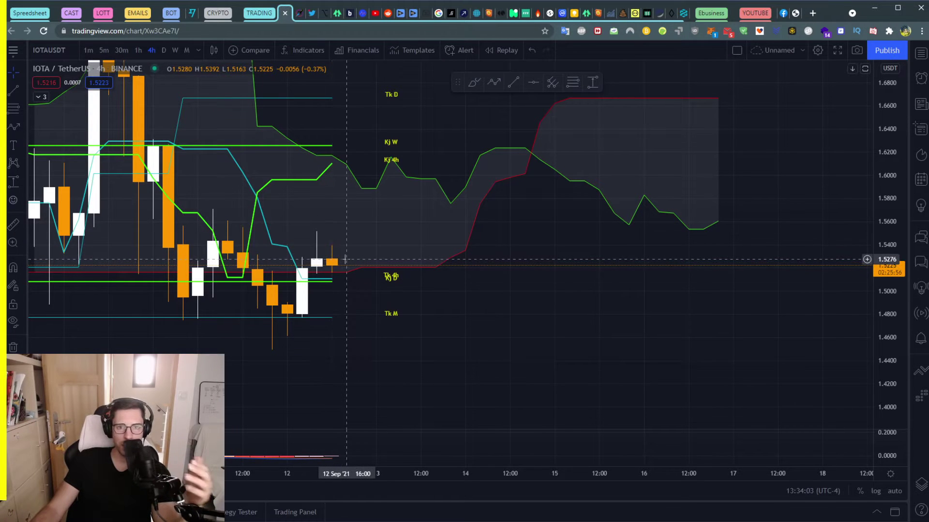
{"action": "left_click", "coordinate": [164, 51]}
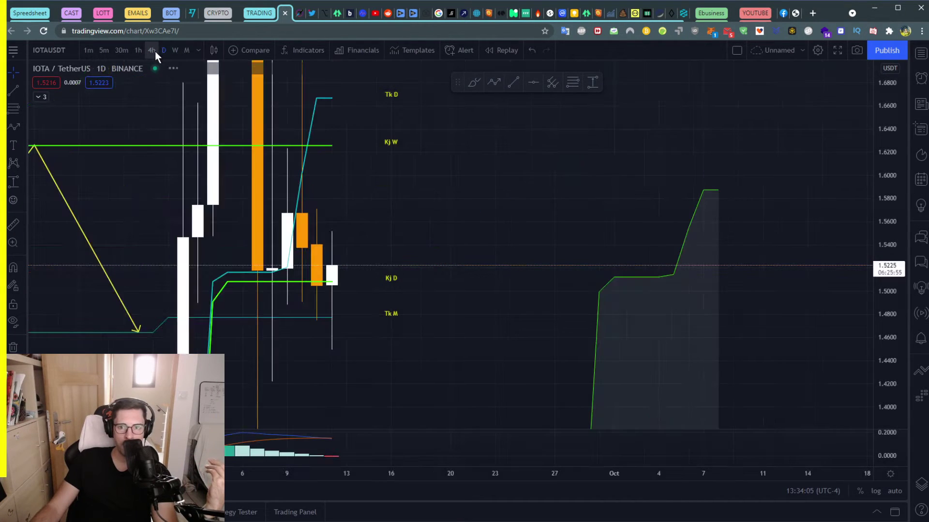
{"action": "left_click", "coordinate": [153, 51]}
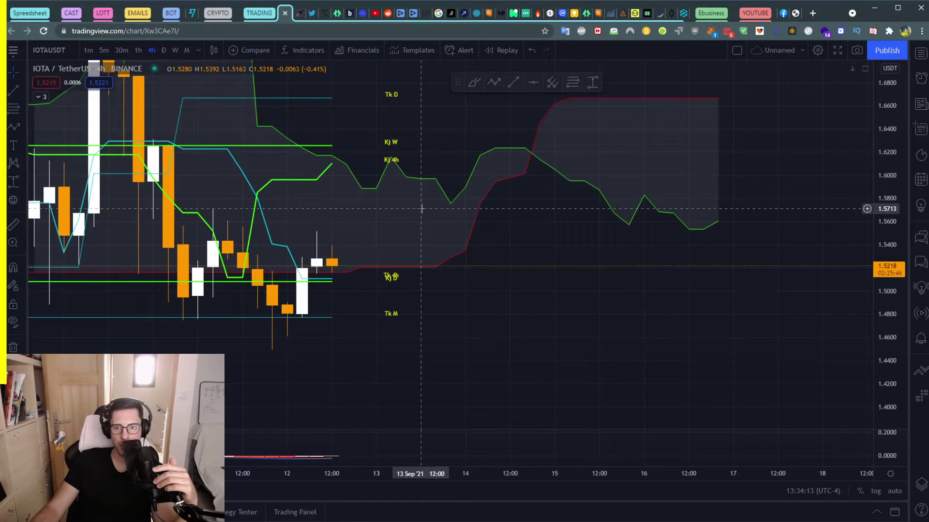
- Sketch brush strokes from the latest 4-hour candle along the cloud's lower edge to its upper edge, and an arrow up to Kj W
{"action": "left_click", "coordinate": [474, 82]}
{"action": "mouse_move", "coordinate": [333, 263]}
{"action": "left_mouse_down"}
{"action": "mouse_move", "coordinate": [362, 248]}
{"action": "mouse_move", "coordinate": [376, 264]}
{"action": "left_mouse_up"}
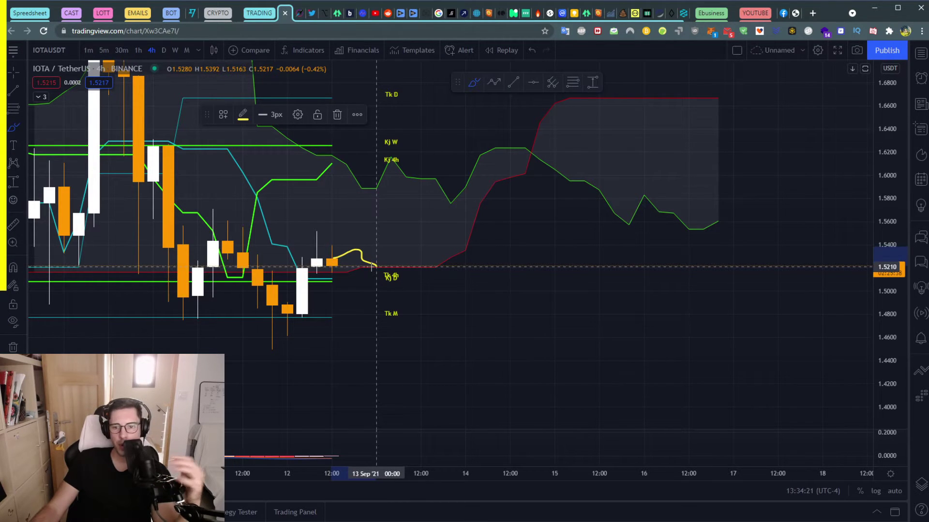
{"action": "mouse_move", "coordinate": [376, 266]}
{"action": "left_mouse_down"}
{"action": "mouse_move", "coordinate": [391, 263]}
{"action": "mouse_move", "coordinate": [406, 179]}
{"action": "mouse_move", "coordinate": [433, 178]}
{"action": "mouse_move", "coordinate": [448, 191]}
{"action": "mouse_move", "coordinate": [421, 186]}
{"action": "mouse_move", "coordinate": [436, 174]}
{"action": "mouse_move", "coordinate": [389, 195]}
{"action": "mouse_move", "coordinate": [362, 194]}
{"action": "left_mouse_up"}
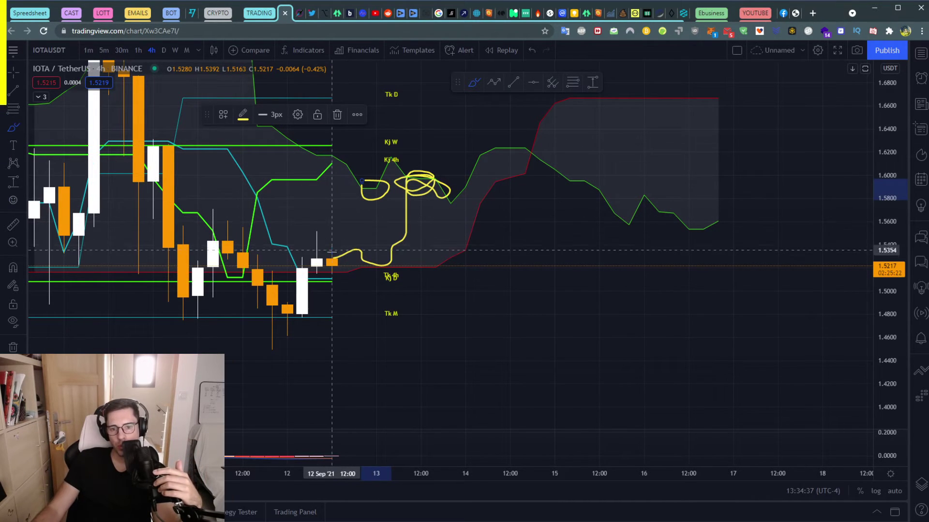
{"action": "mouse_move", "coordinate": [332, 257]}
{"action": "left_mouse_down"}
{"action": "mouse_move", "coordinate": [347, 182]}
{"action": "mouse_move", "coordinate": [377, 165]}
{"action": "mouse_move", "coordinate": [347, 149]}
{"action": "left_mouse_up"}
- Delete all freehand brush strokes drawn over the 4-hour cloud
{"action": "scroll", "coordinate": [510, 160], "scroll_direction": "down", "scroll_amount": 5}
{"action": "left_click_drag", "start_coordinate": [895, 117], "coordinate": [855, 226]}
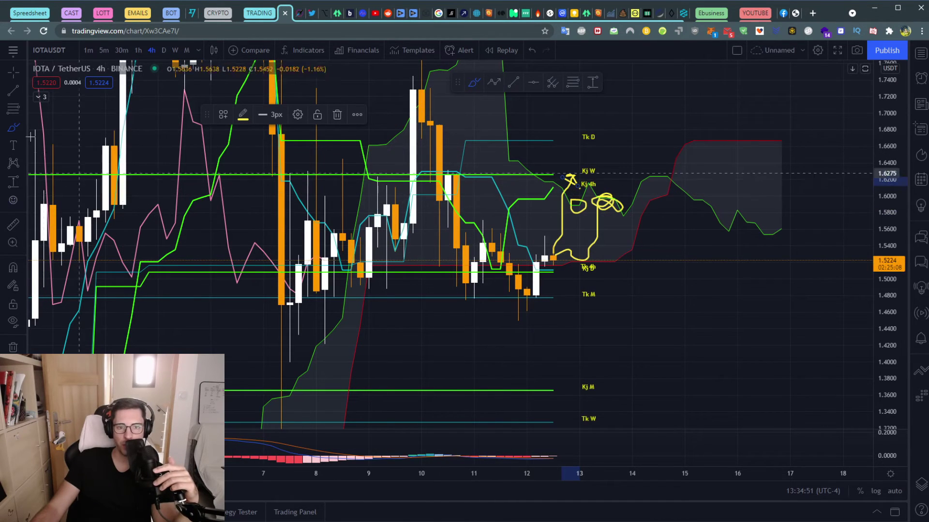
{"action": "left_click", "coordinate": [12, 73]}
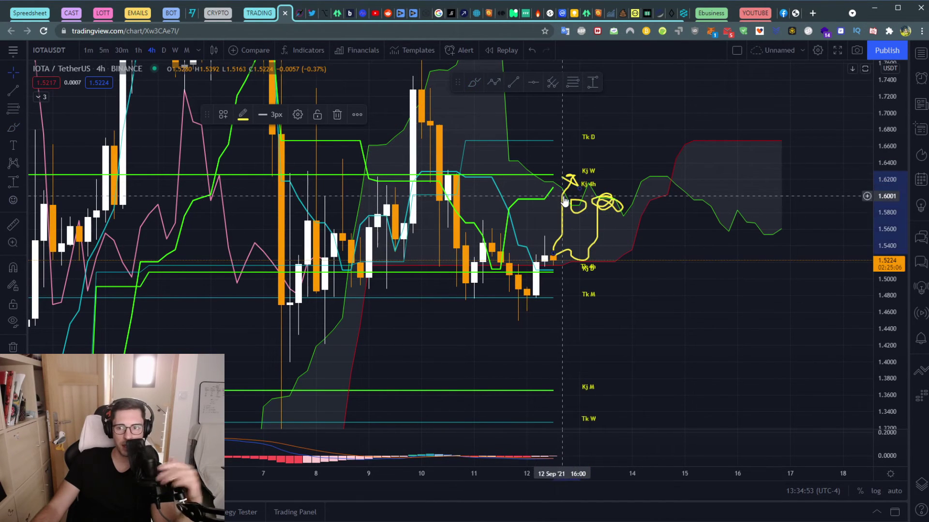
{"action": "key", "text": "Delete"}
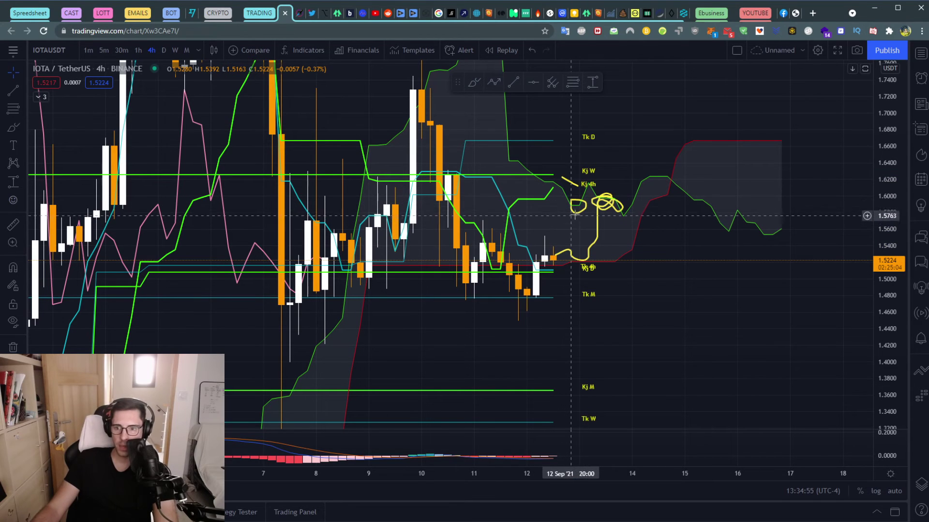
{"action": "left_click", "coordinate": [575, 213]}
{"action": "key", "text": "Delete"}
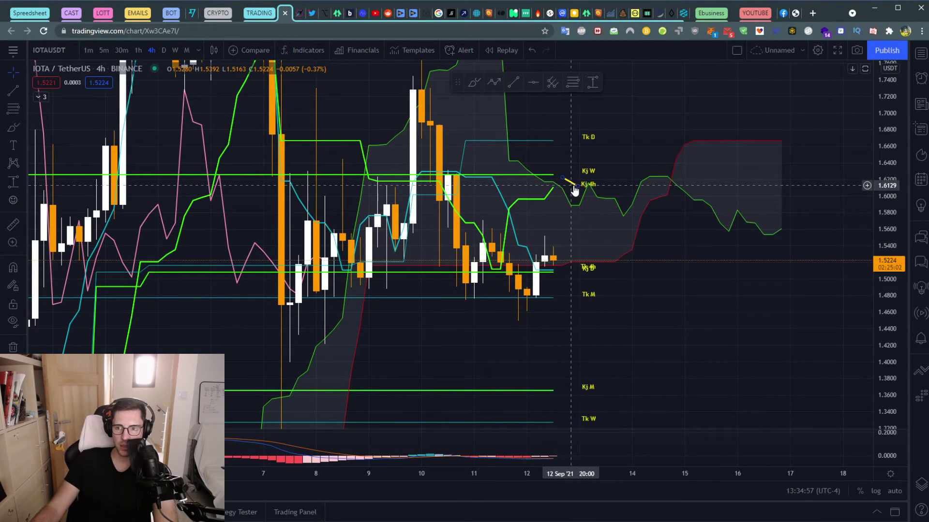
{"action": "key", "text": "Delete"}
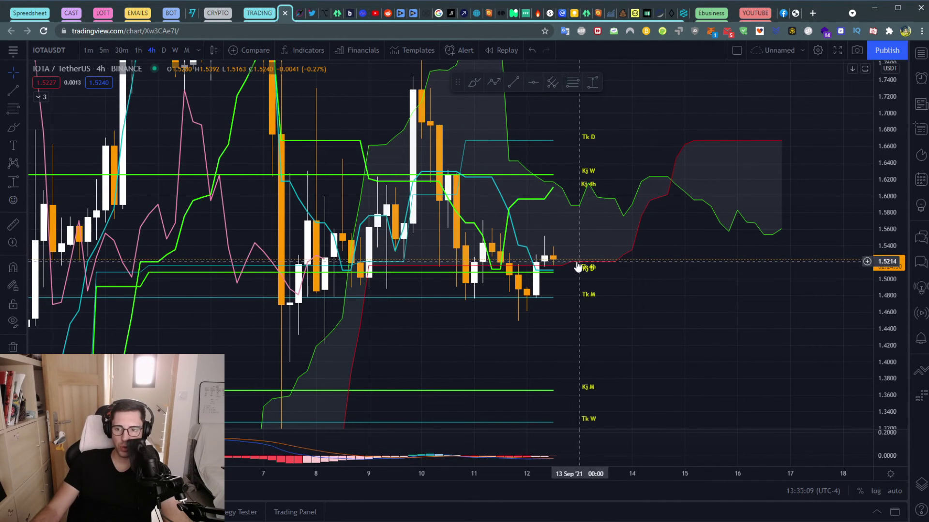
- Examine the latest 4-hour candles against the cloud's lower edge and the Tk 4h, Kj D and Tk M levels
{"action": "scroll", "coordinate": [556, 263], "scroll_direction": "up", "scroll_amount": 3}
{"action": "left_click_drag", "start_coordinate": [883, 356], "coordinate": [884, 213]}
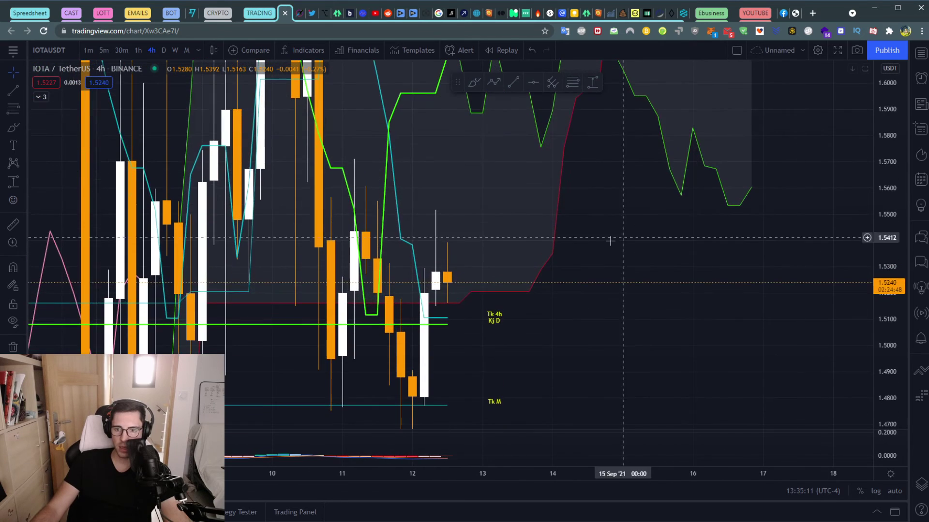
{"action": "scroll", "coordinate": [605, 242], "scroll_direction": "up", "scroll_amount": 3}
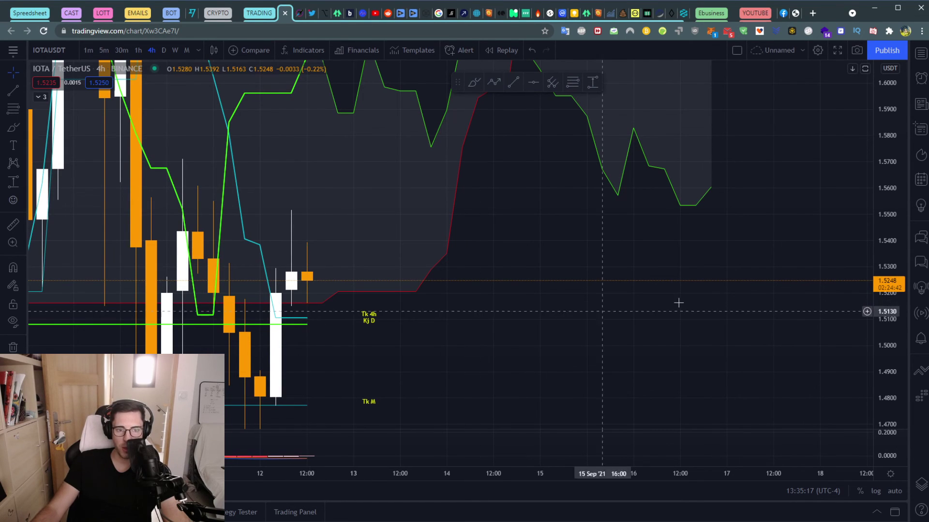
{"action": "left_click_drag", "start_coordinate": [896, 148], "coordinate": [890, 426]}
{"action": "scroll", "coordinate": [697, 338], "scroll_direction": "down", "scroll_amount": 5}
{"action": "left_click_drag", "start_coordinate": [895, 296], "coordinate": [909, 140]}
{"action": "left_click_drag", "start_coordinate": [667, 281], "coordinate": [644, 306]}
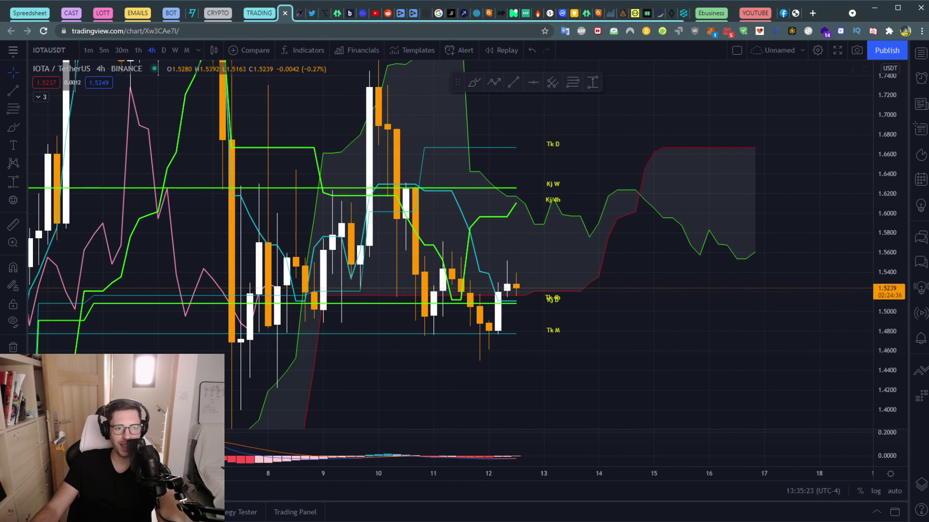